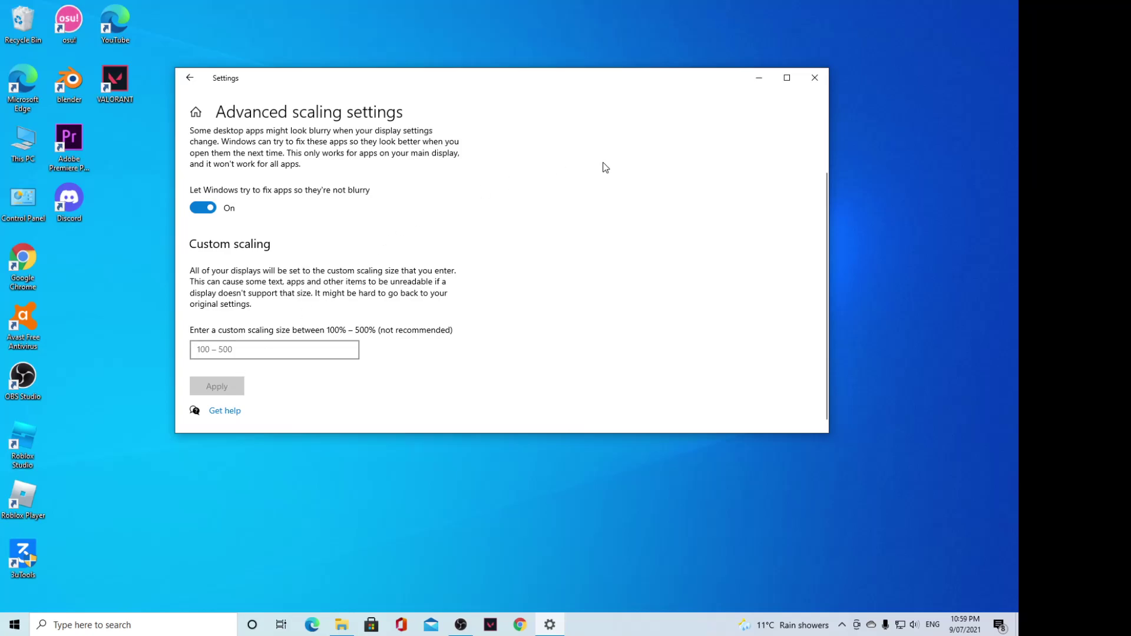
Close the Settings window and relaunch Settings from the Start menu.
{"action": "left_click", "coordinate": [814, 77]}
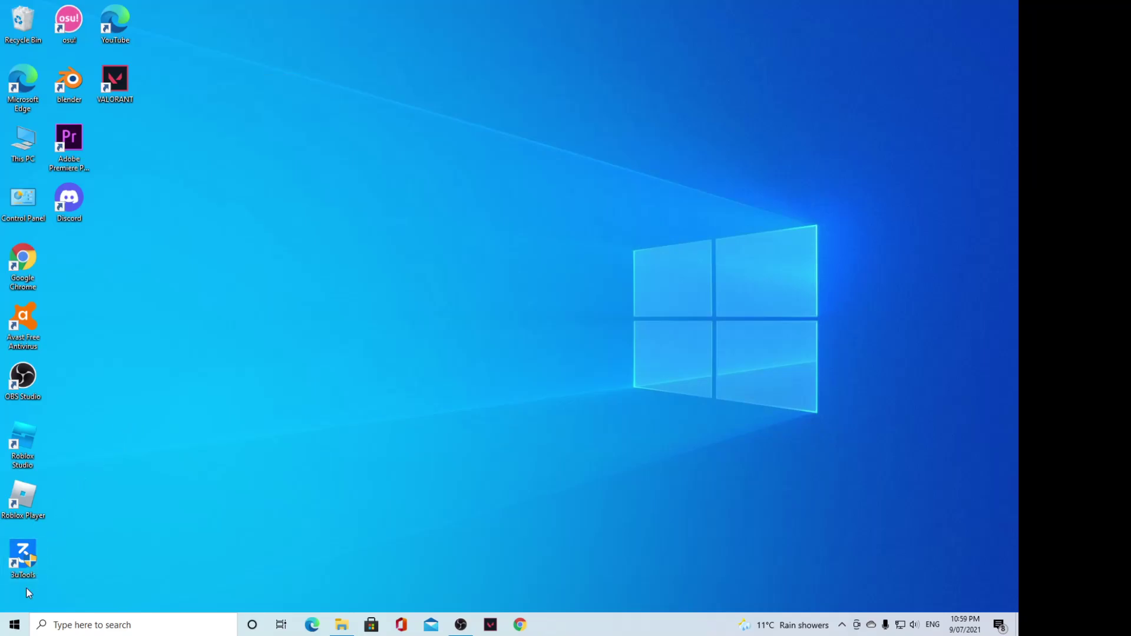
{"action": "left_click", "coordinate": [11, 628]}
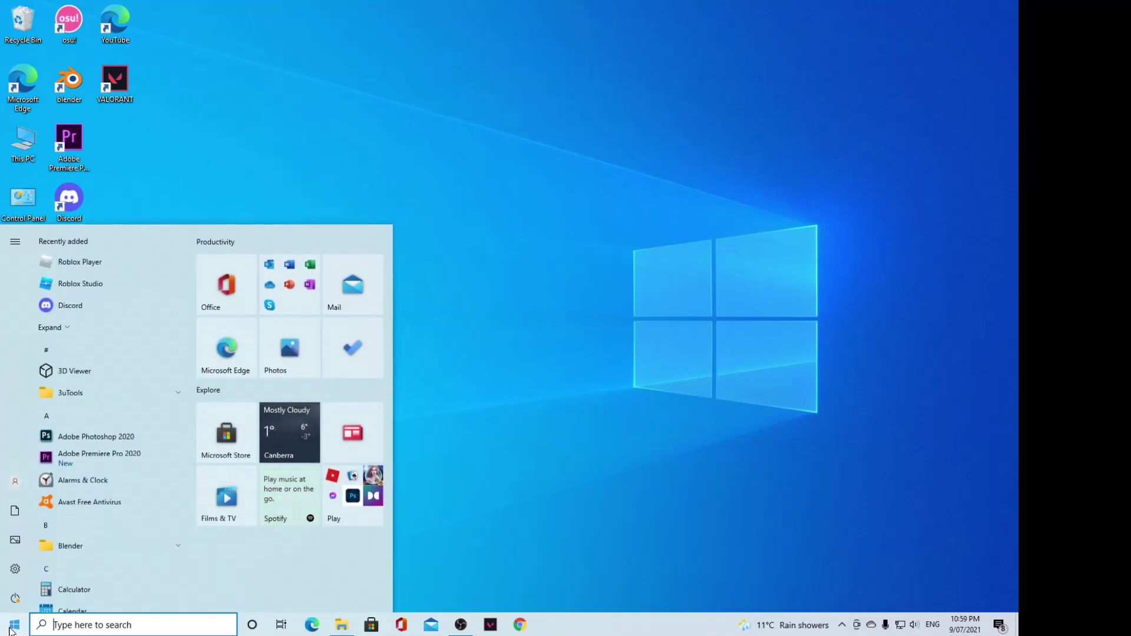
{"action": "left_click", "coordinate": [21, 574]}
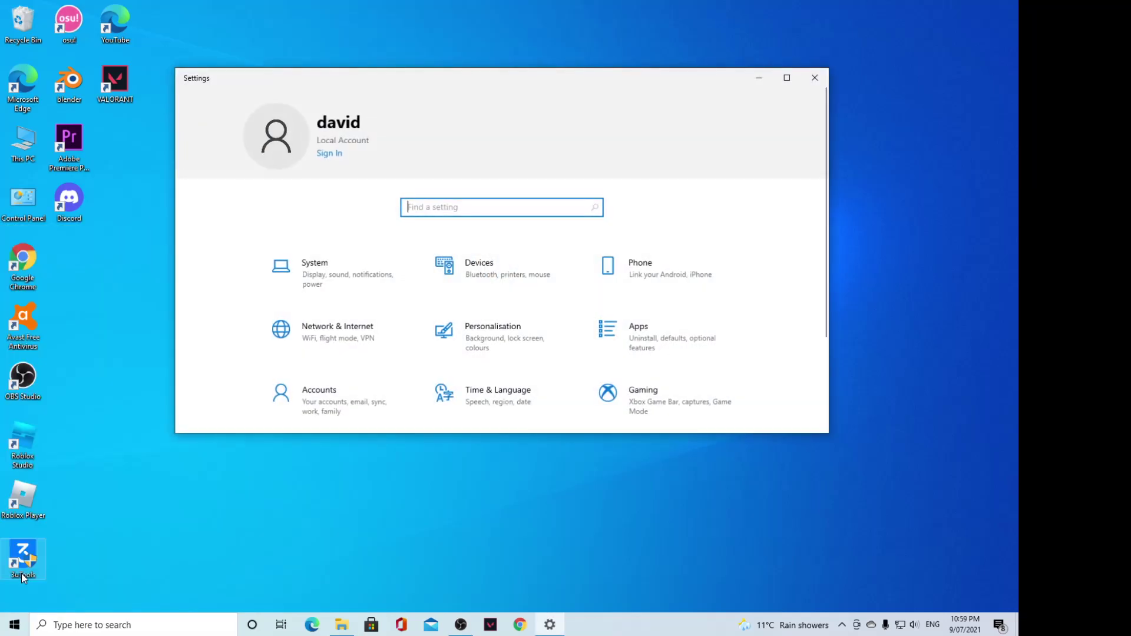
Go to the System category's Display page.
{"action": "left_click", "coordinate": [316, 270]}
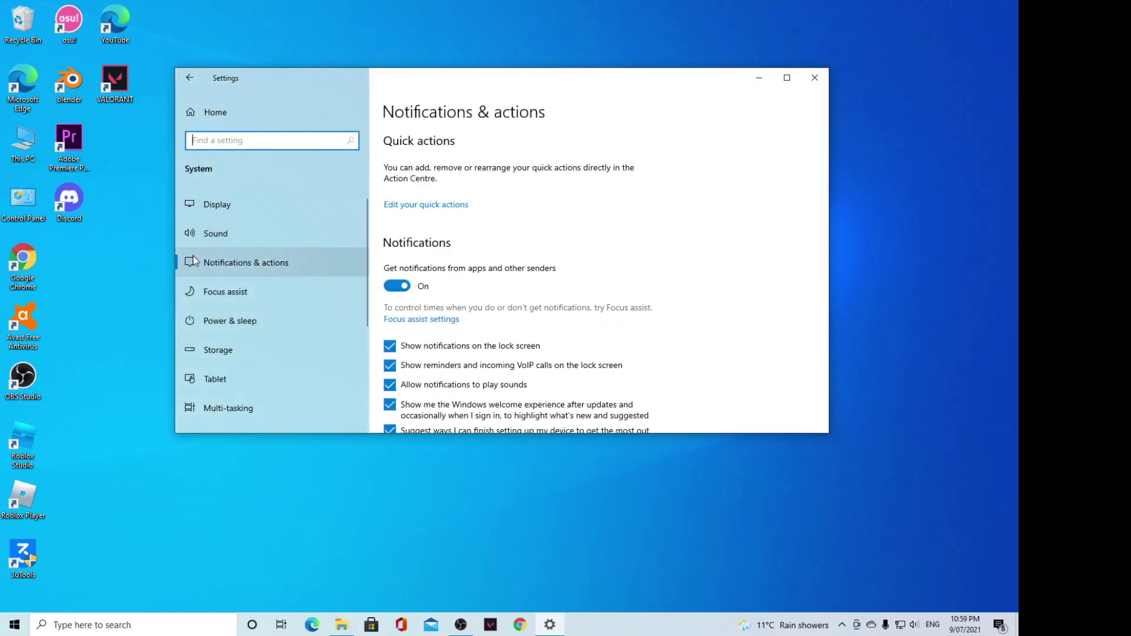
{"action": "left_click", "coordinate": [235, 210]}
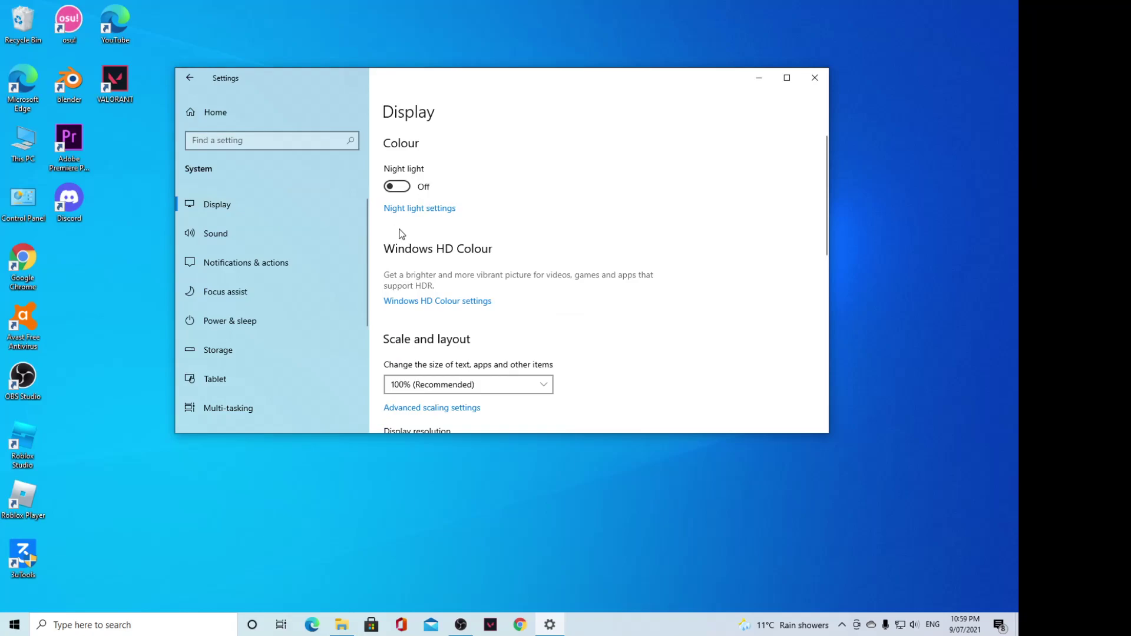
{"action": "scroll", "coordinate": [408, 274], "scroll_direction": "down", "scroll_amount": 1}
{"action": "scroll", "coordinate": [408, 272], "scroll_direction": "down", "scroll_amount": 1}
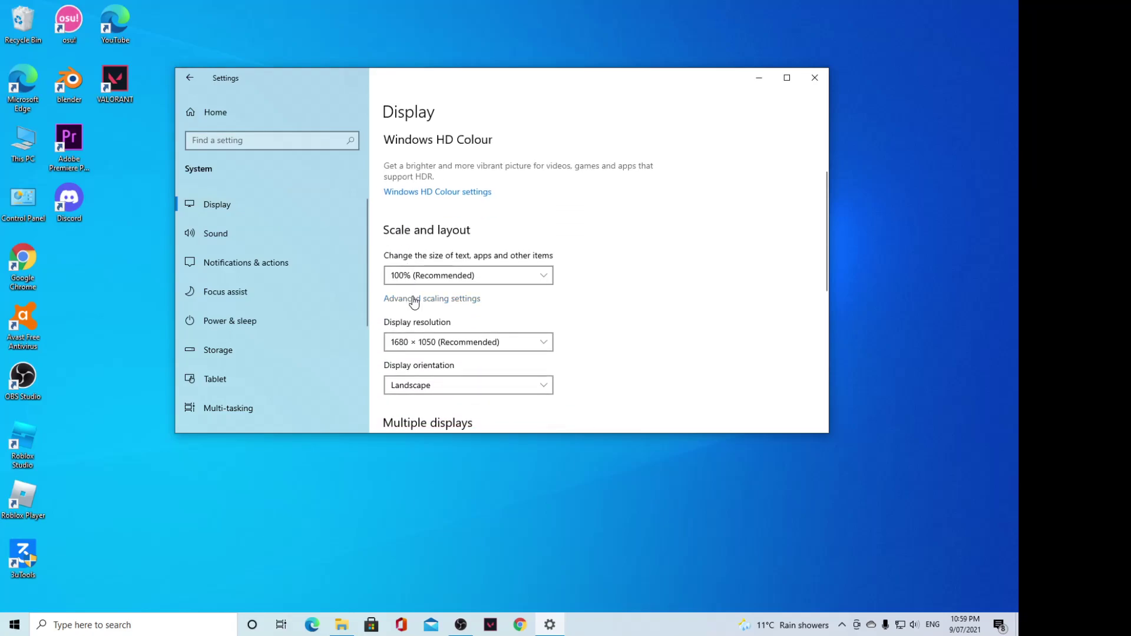
Open Advanced scaling settings and select the custom scaling size field.
{"action": "left_click", "coordinate": [412, 300]}
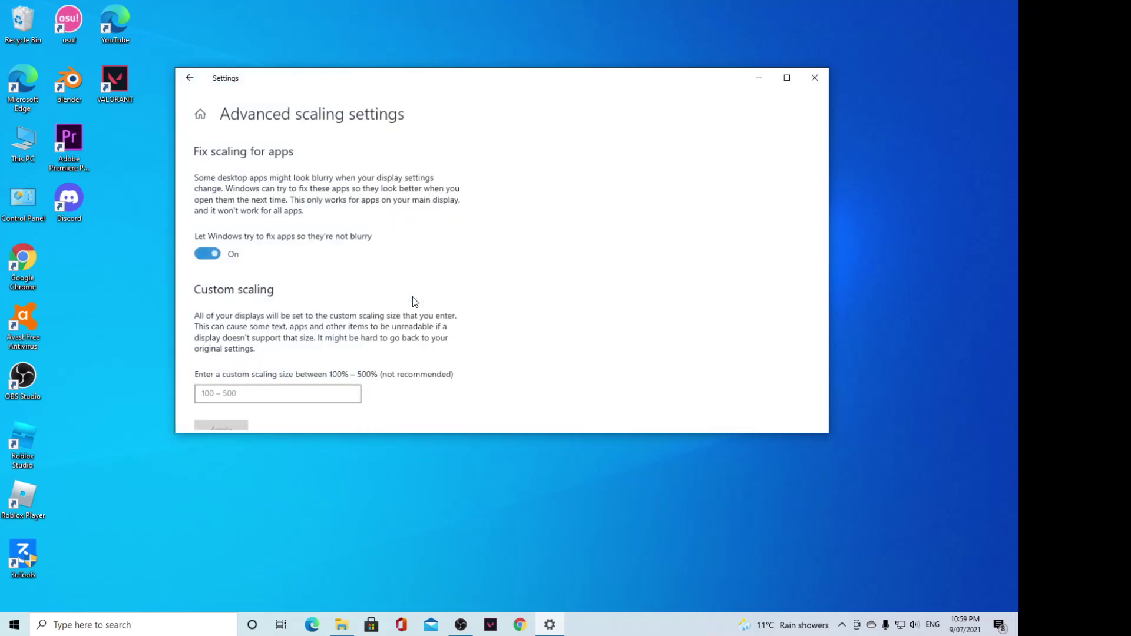
{"action": "left_click", "coordinate": [290, 389]}
{"action": "scroll", "coordinate": [289, 388], "scroll_direction": "down", "scroll_amount": 1}
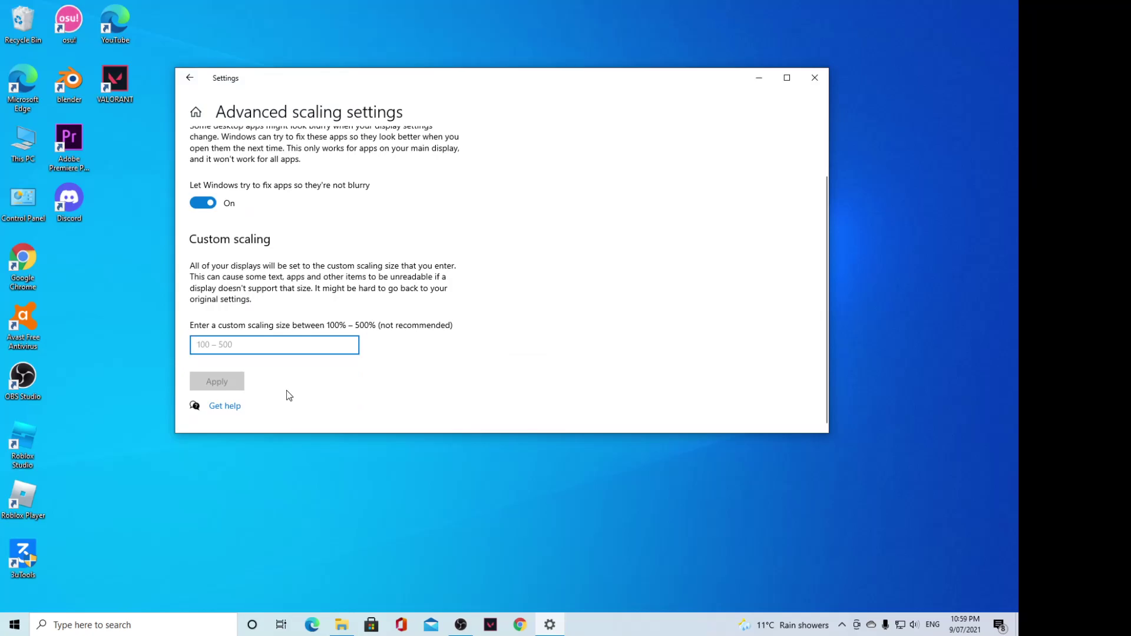
{"action": "type", "text": "2"}
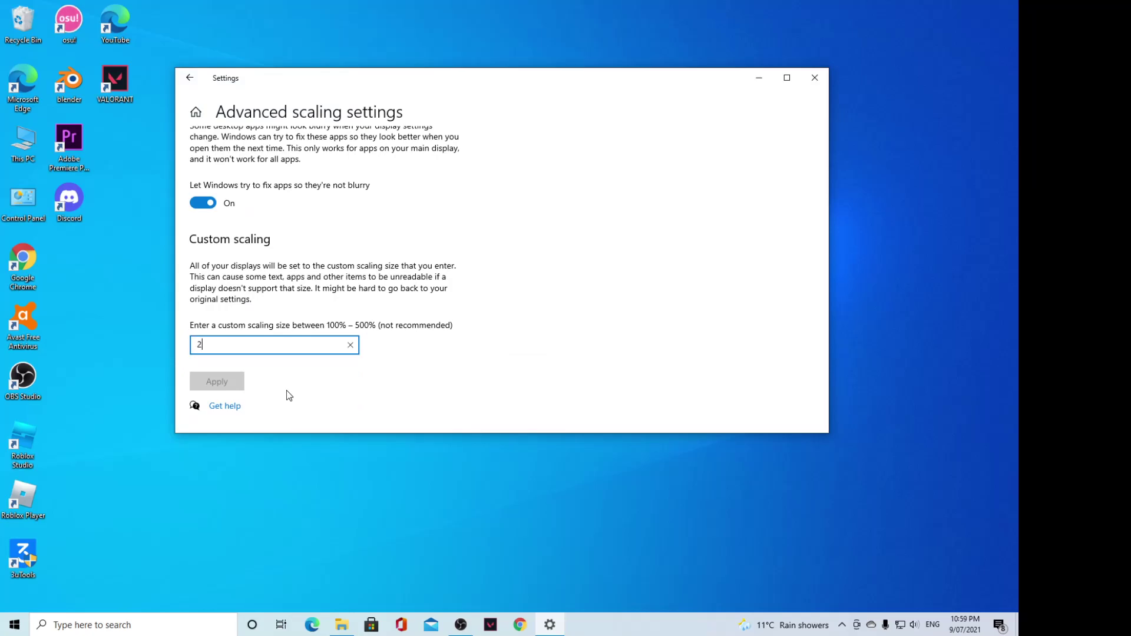
{"action": "type", "text": "00"}
{"action": "left_click", "coordinate": [232, 382]}
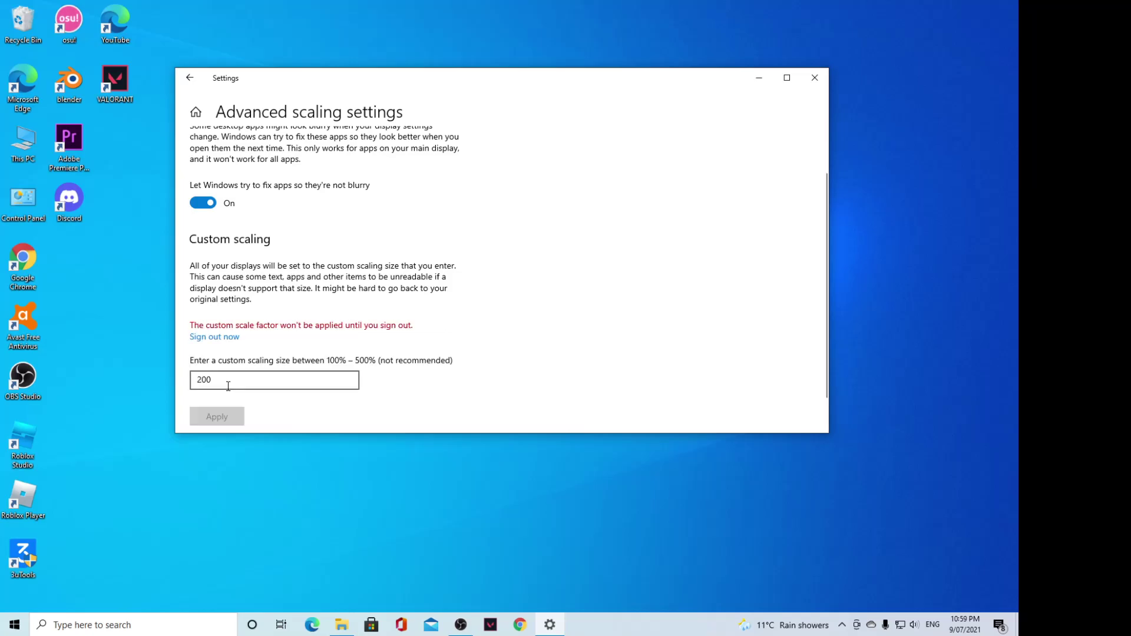